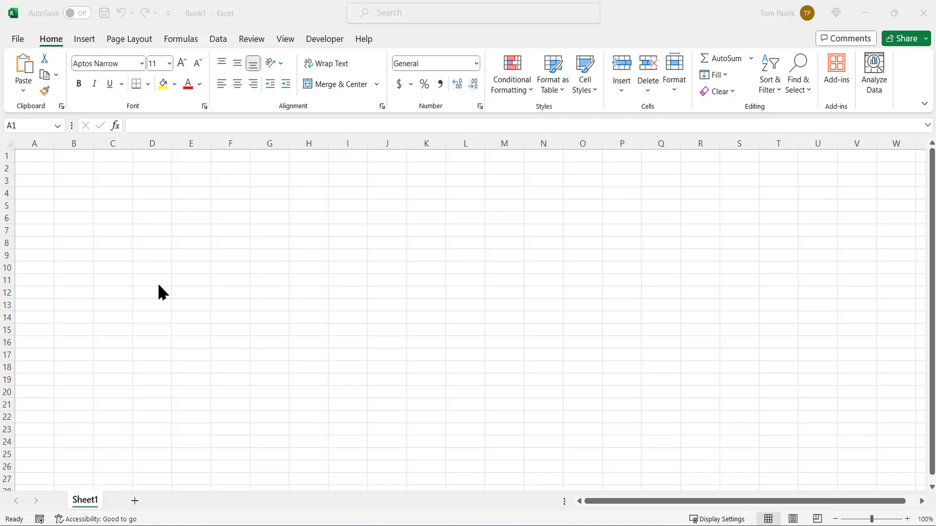
- Import the MyEBirdData CSV file from the Downloads folder into the workbook
left_click(288, 17)
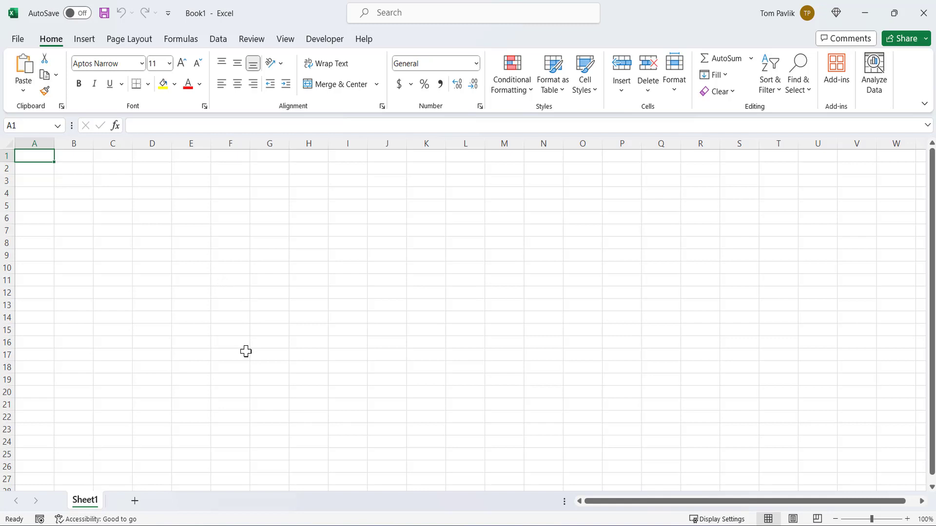
left_click(223, 42)
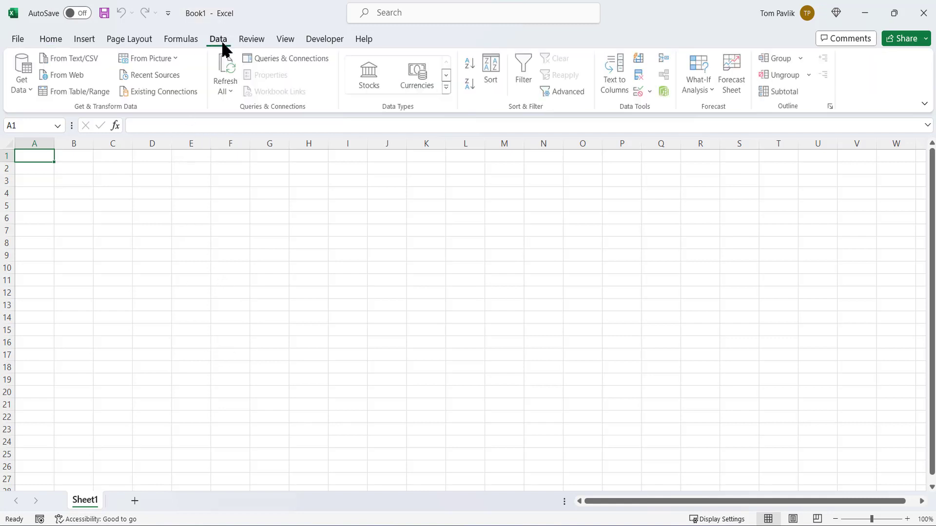
left_click(23, 88)
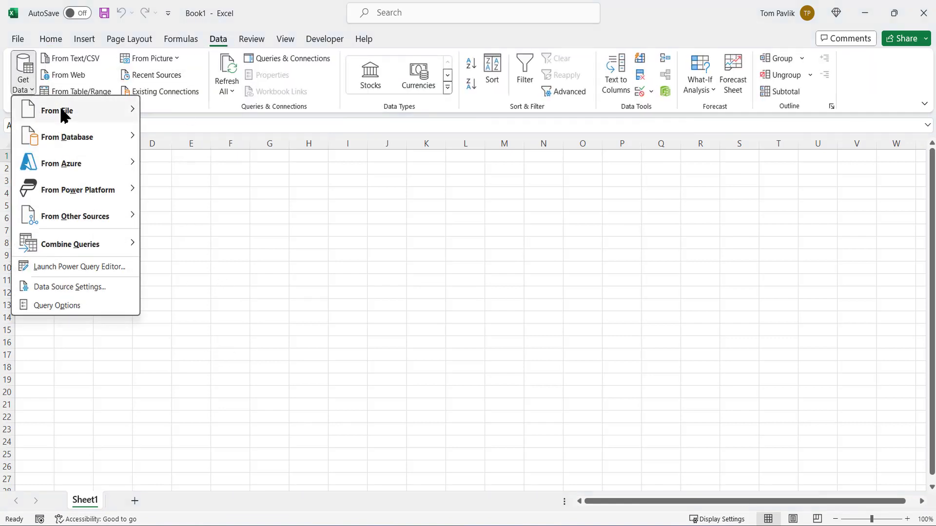
mouse_move(62, 110)
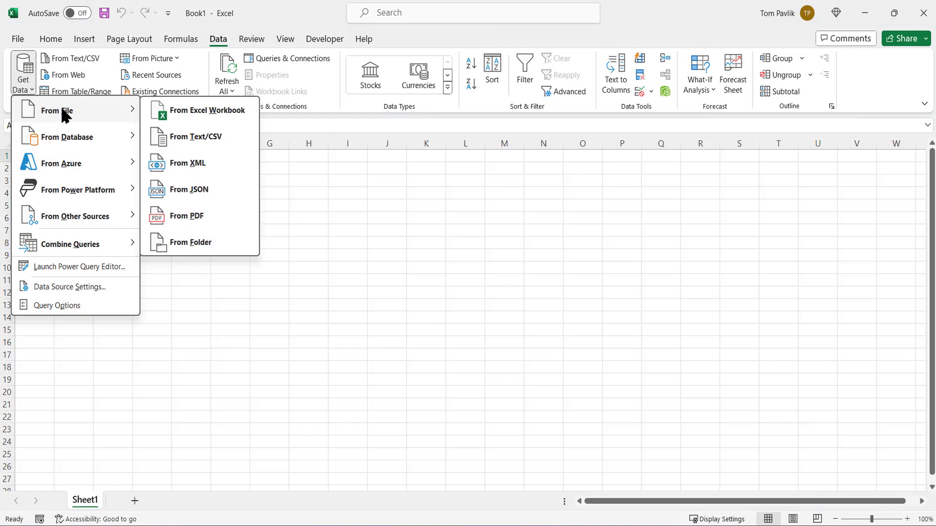
left_click(194, 139)
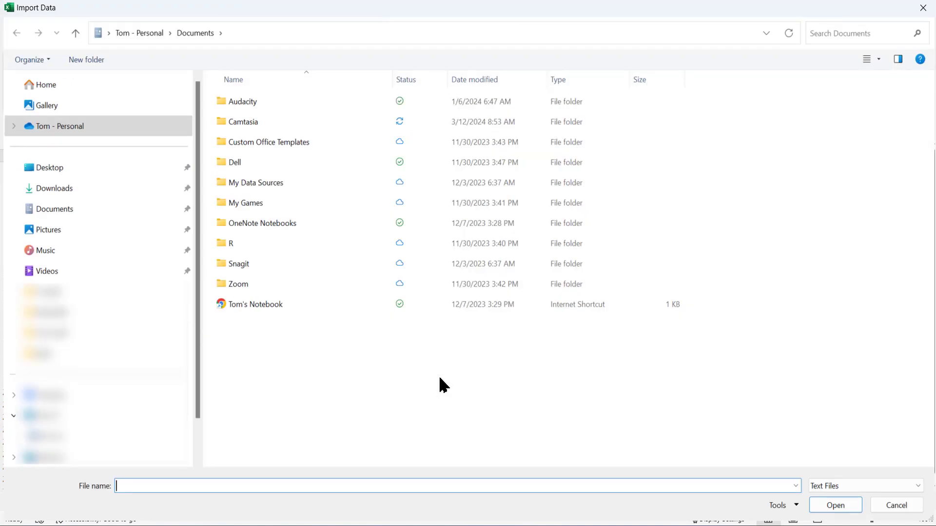
left_click(53, 191)
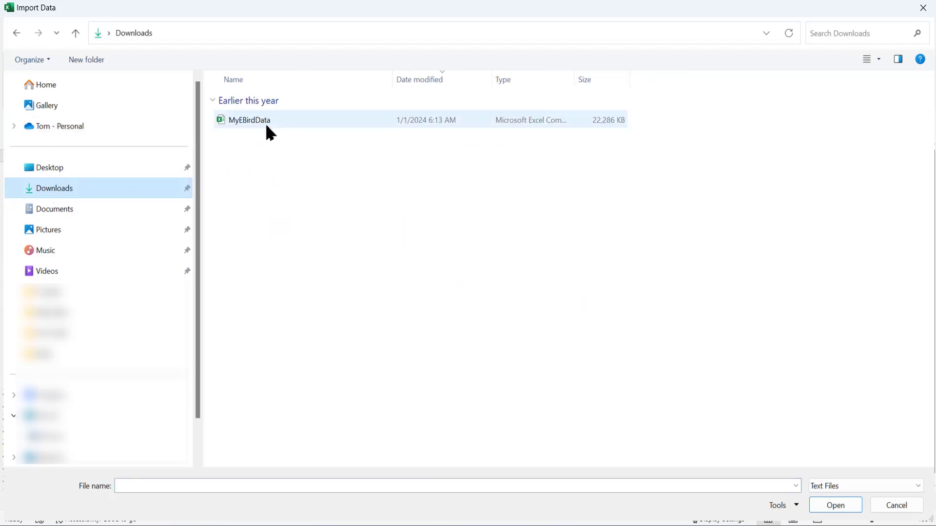
left_click(270, 130)
left_click(824, 507)
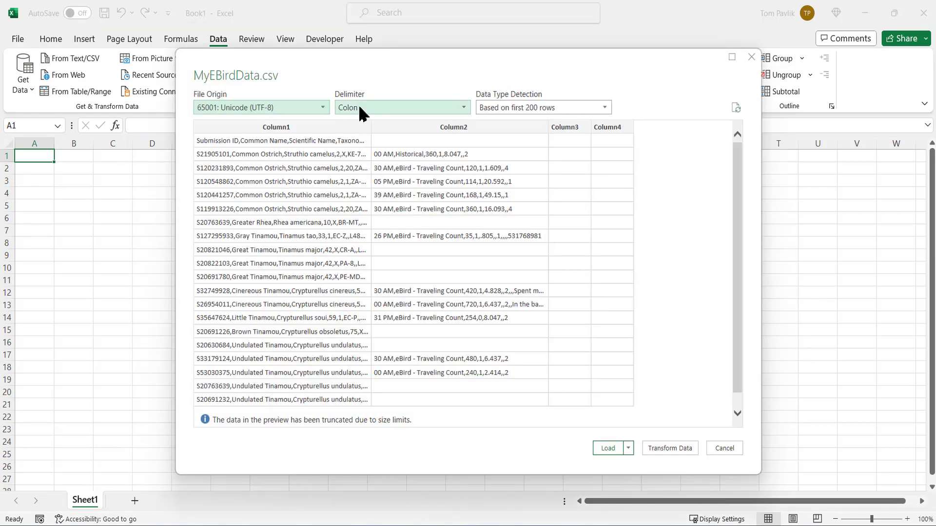
- Set the import delimiter to Comma and load the bird data into a worksheet table, closing the query list
left_click(359, 107)
left_click(366, 135)
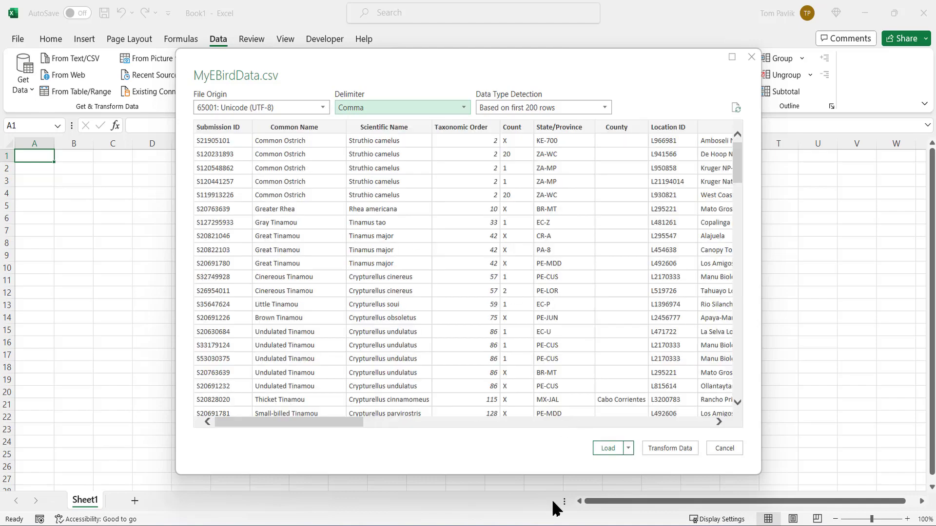
left_click(607, 450)
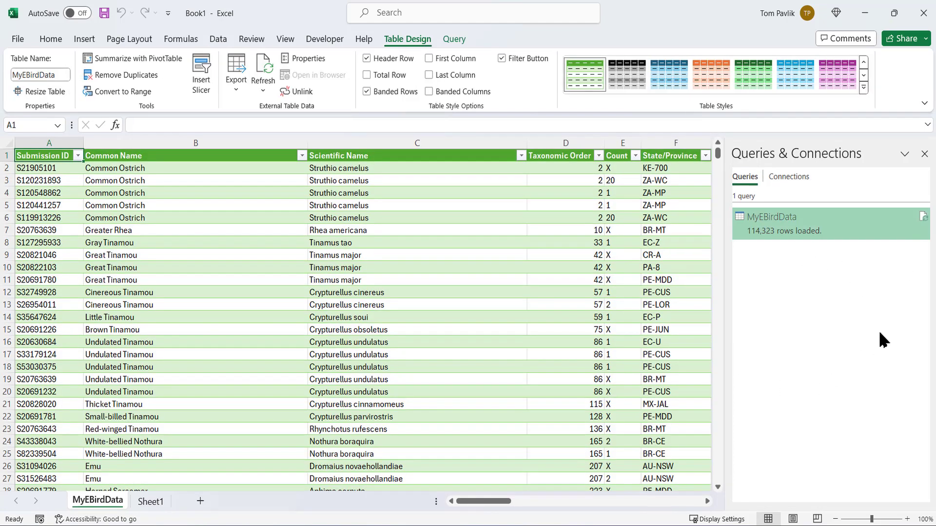
left_click(924, 156)
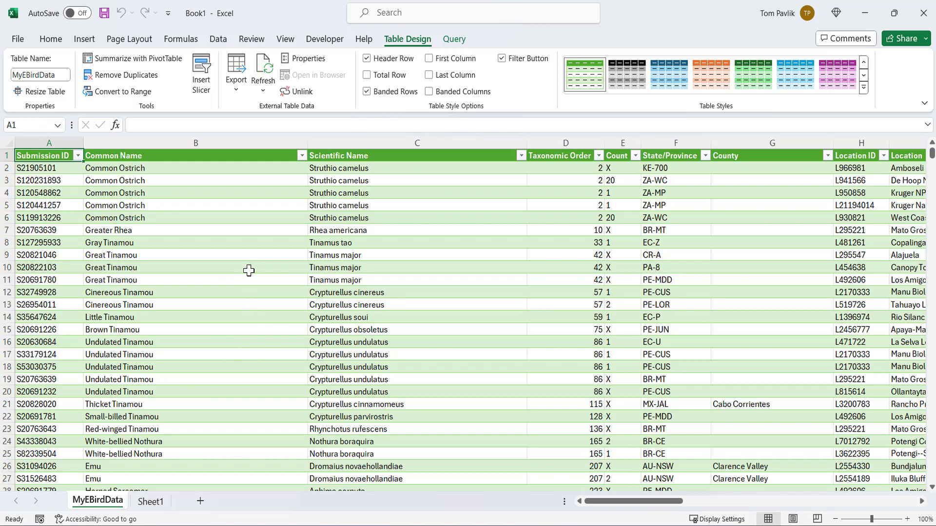
- Remove duplicate rows from the bird data table, comparing only the Common Name and Date columns
left_click(219, 41)
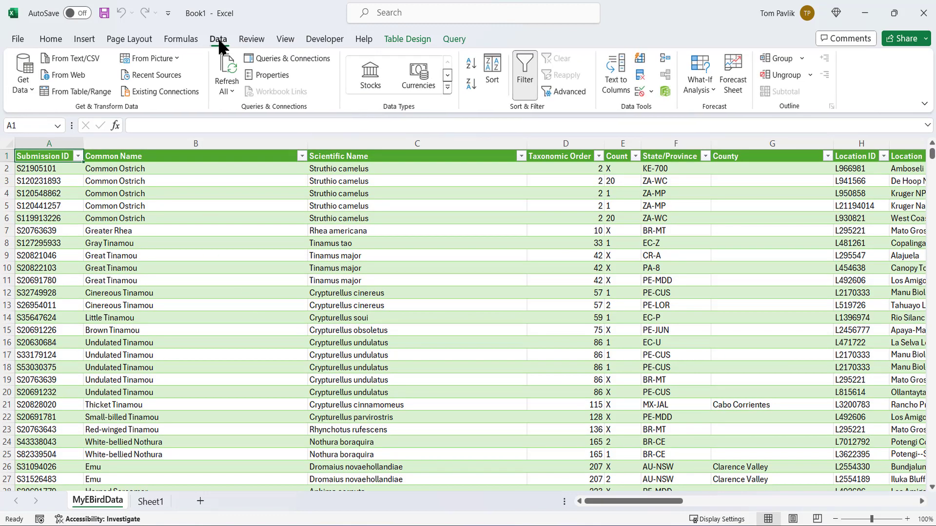
left_click(640, 75)
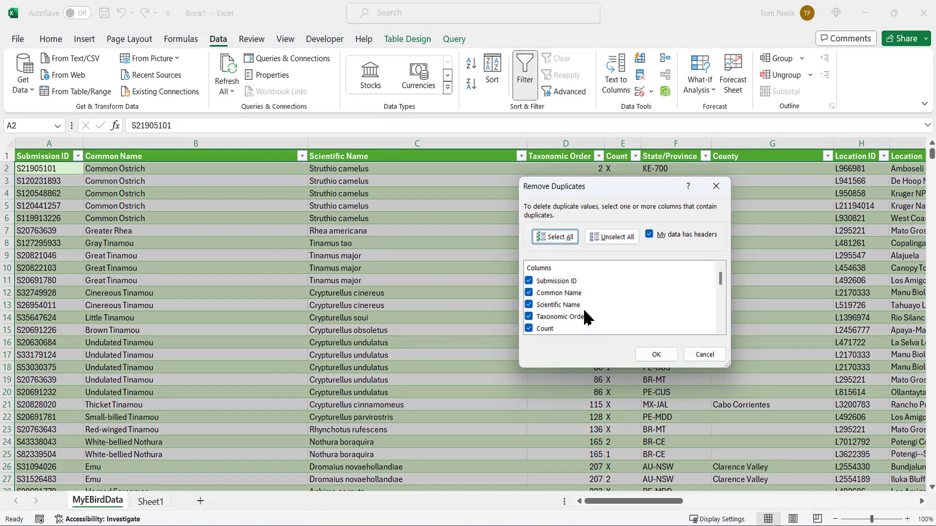
left_click(622, 239)
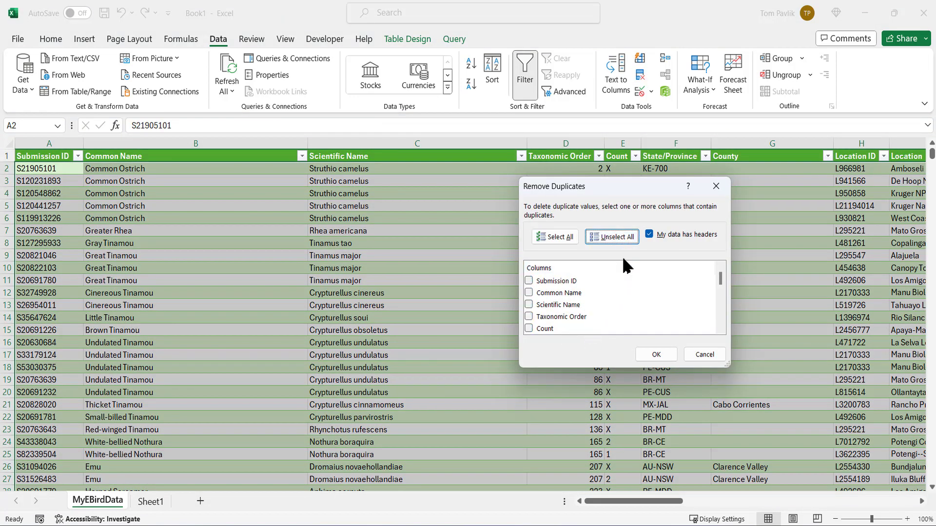
left_click(529, 293)
scroll(663, 304, "down", 3)
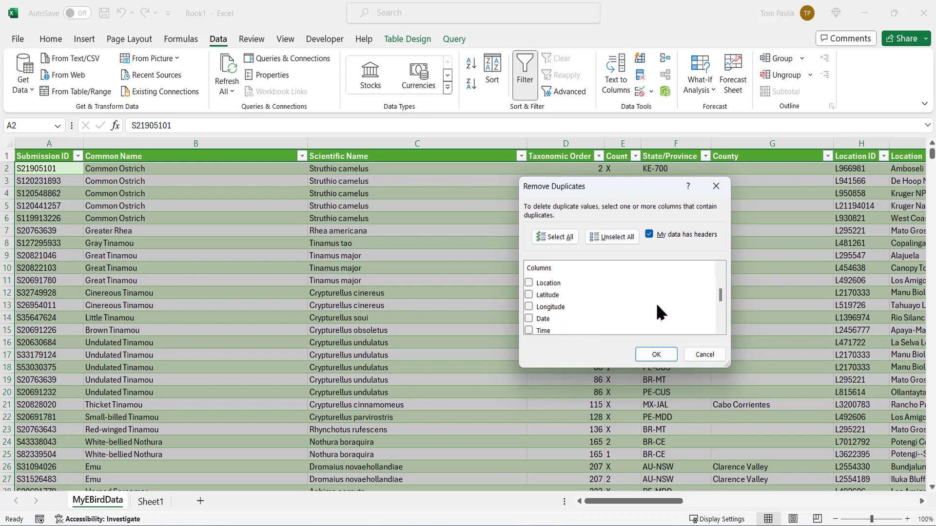
left_click(529, 319)
left_click(655, 359)
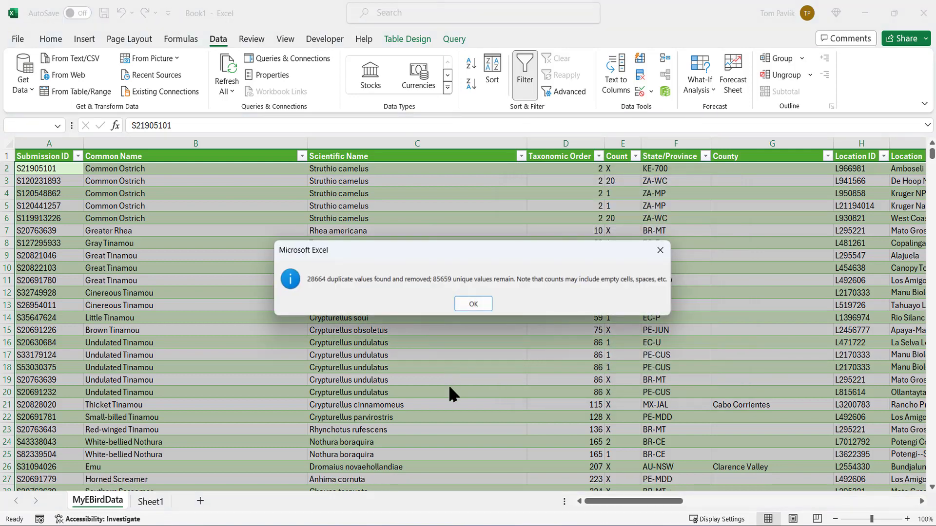
left_click(478, 305)
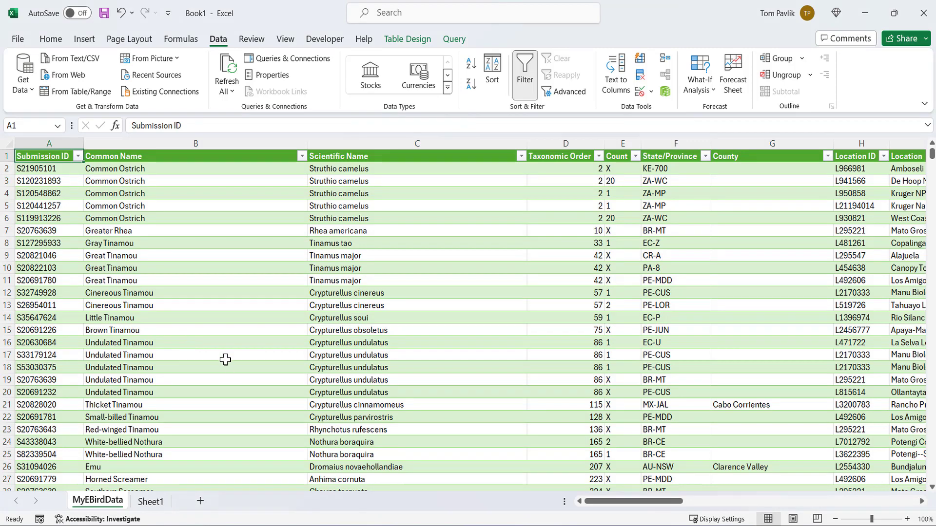
- Create a PivotTable from the MyEBirdData table on a new worksheet
left_click(84, 39)
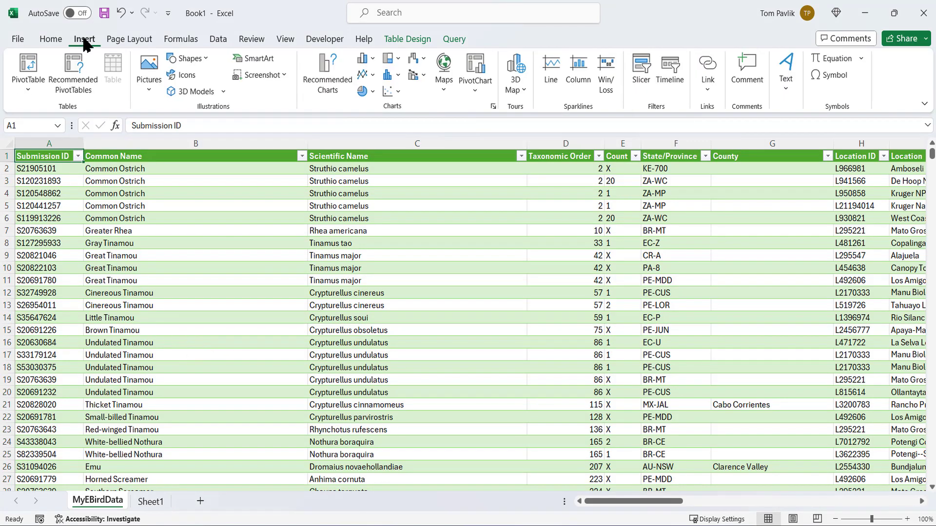
left_click(28, 63)
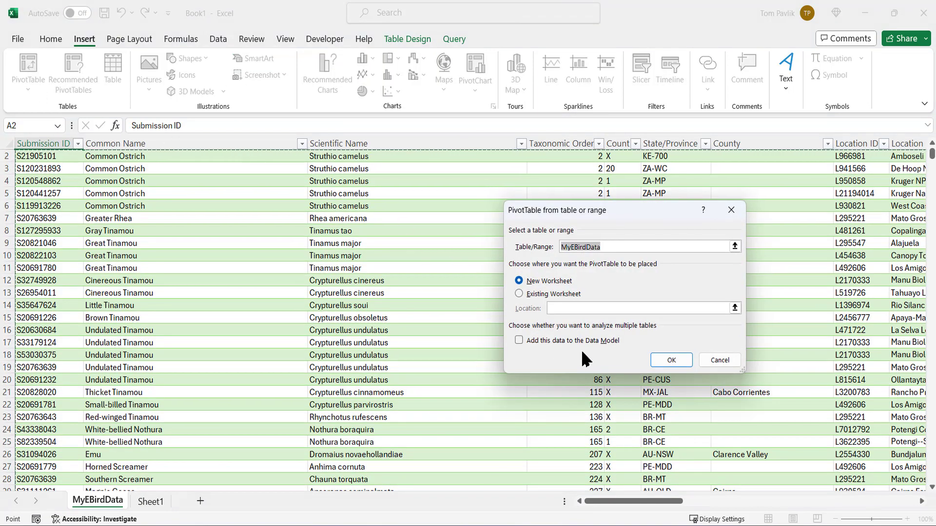
left_click(671, 359)
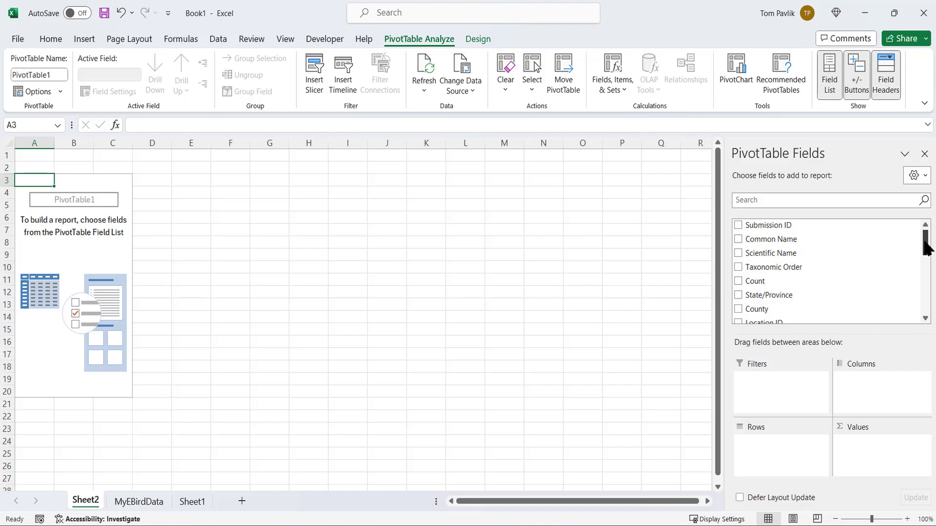
- Add Date as a PivotTable row field and ungroup it into individual dates
left_click_drag(926, 248, 926, 274)
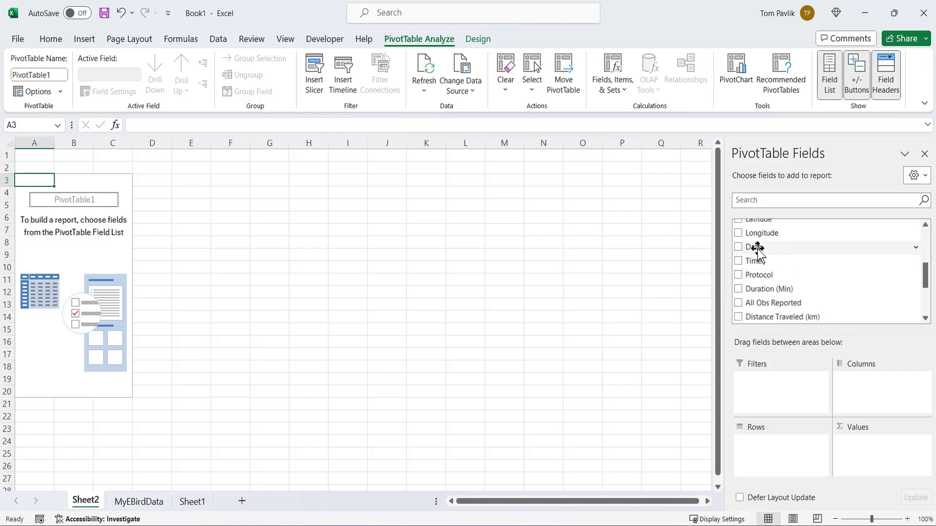
left_click_drag(755, 249, 775, 441)
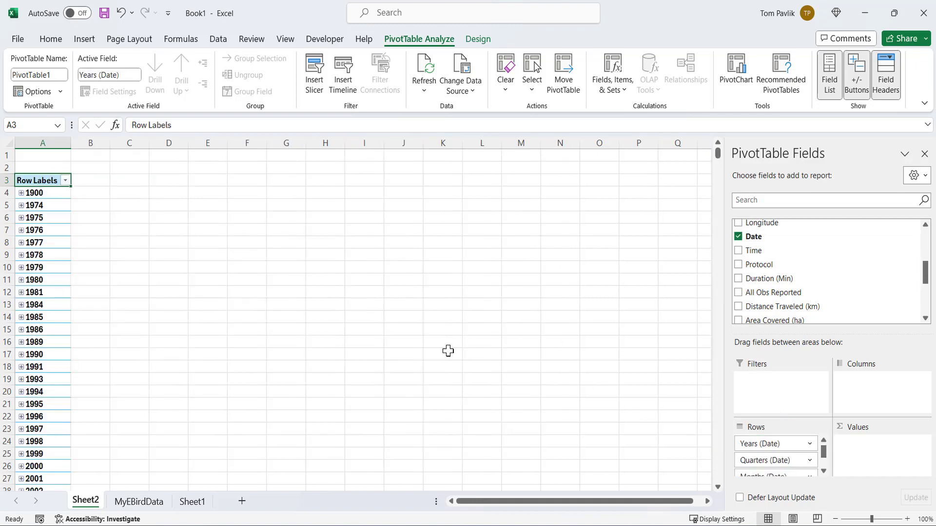
right_click(40, 206)
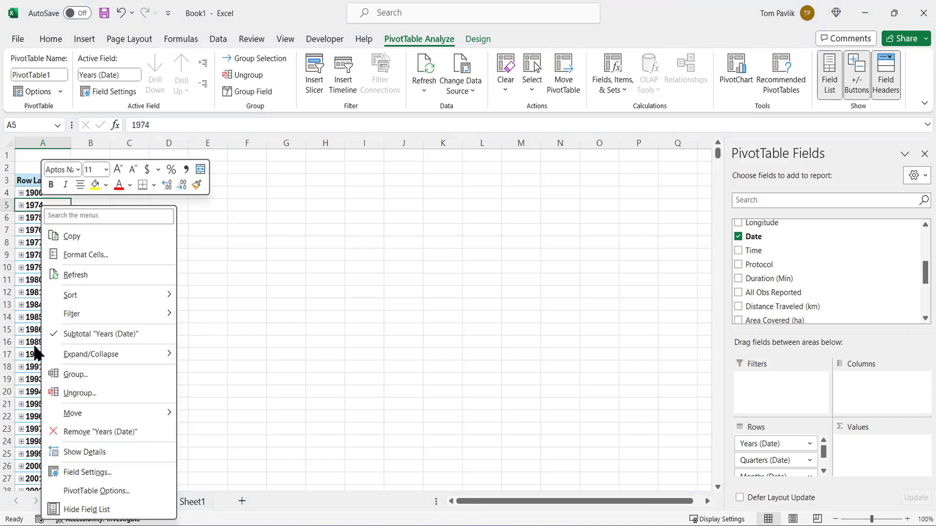
left_click(79, 394)
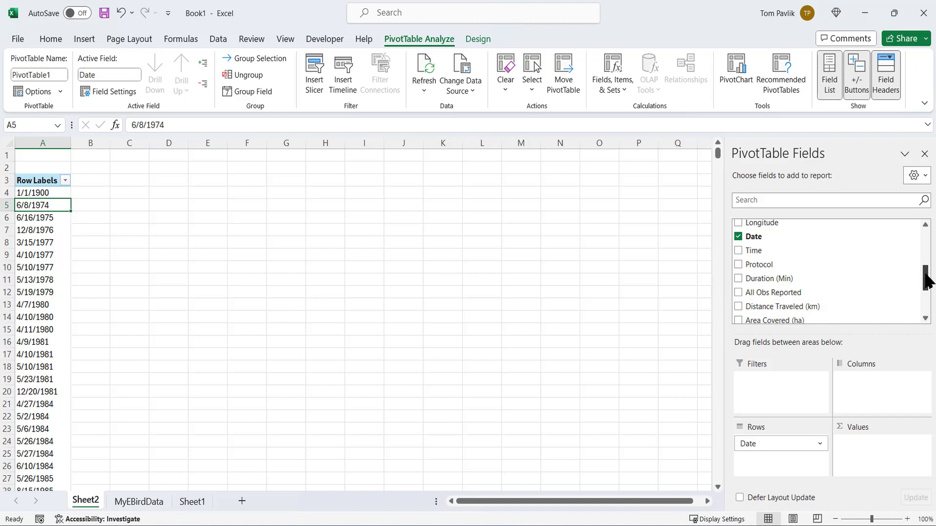
- Add Common Name to the PivotTable values as a count for each date
left_click_drag(923, 282, 926, 260)
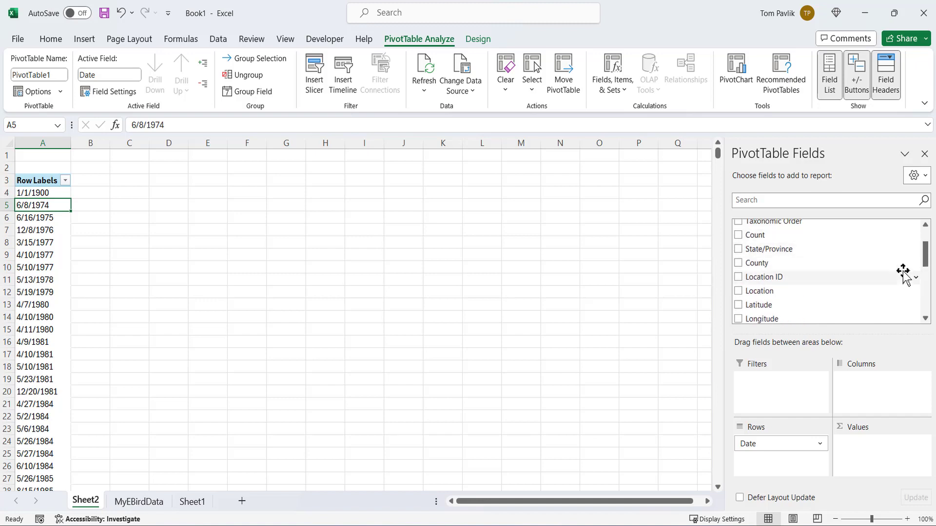
left_click_drag(925, 250, 925, 237)
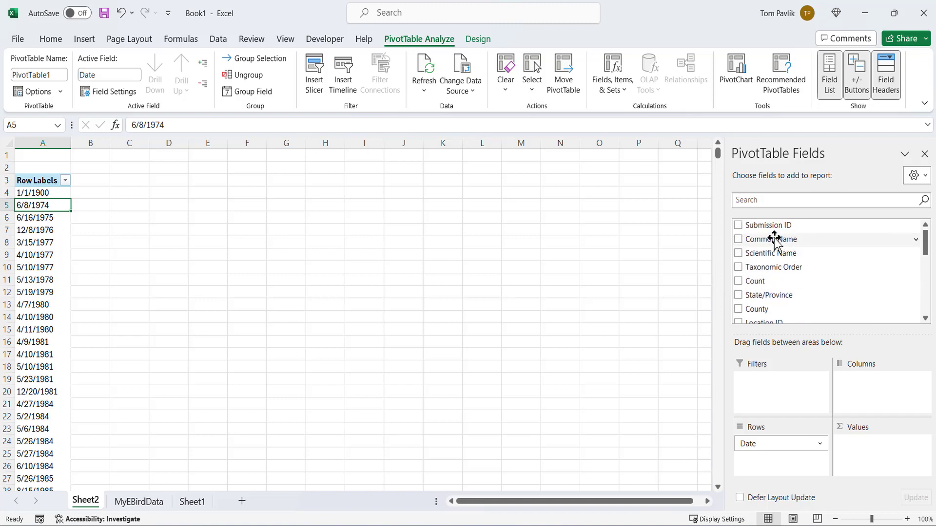
left_click_drag(773, 237, 876, 442)
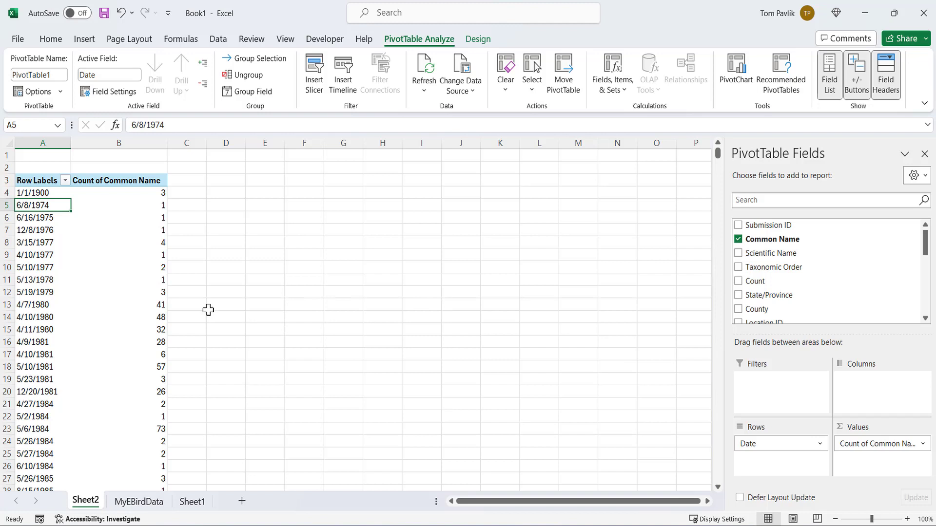
- Sort the PivotTable dates by Count of Common Name from largest to smallest
left_click(134, 240)
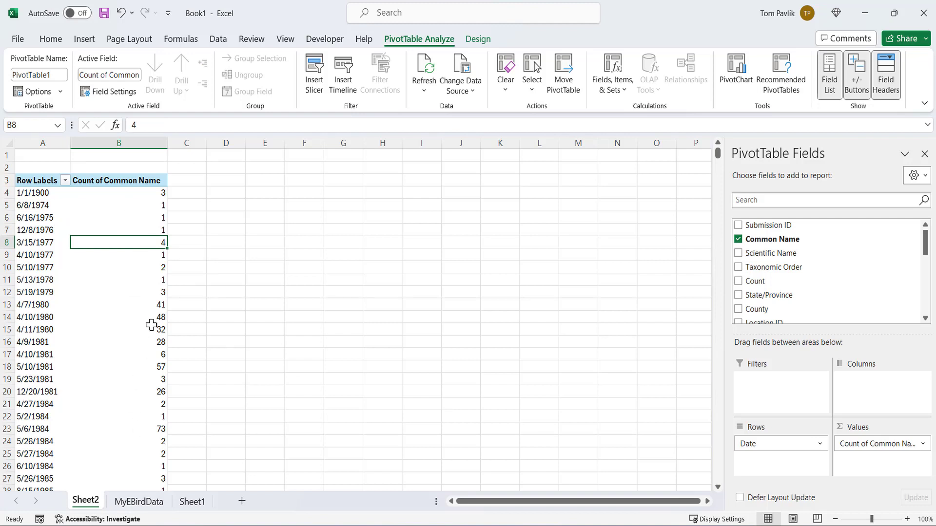
right_click(131, 242)
mouse_move(198, 350)
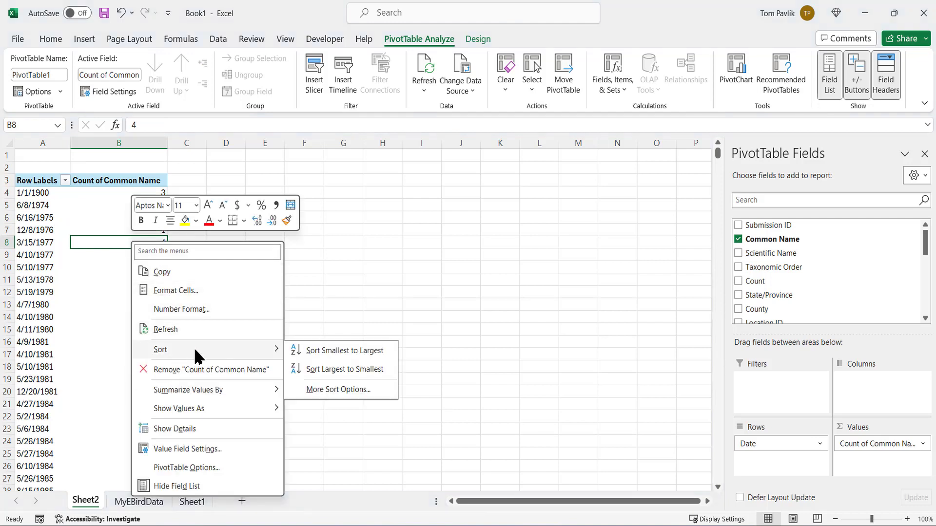
left_click(325, 369)
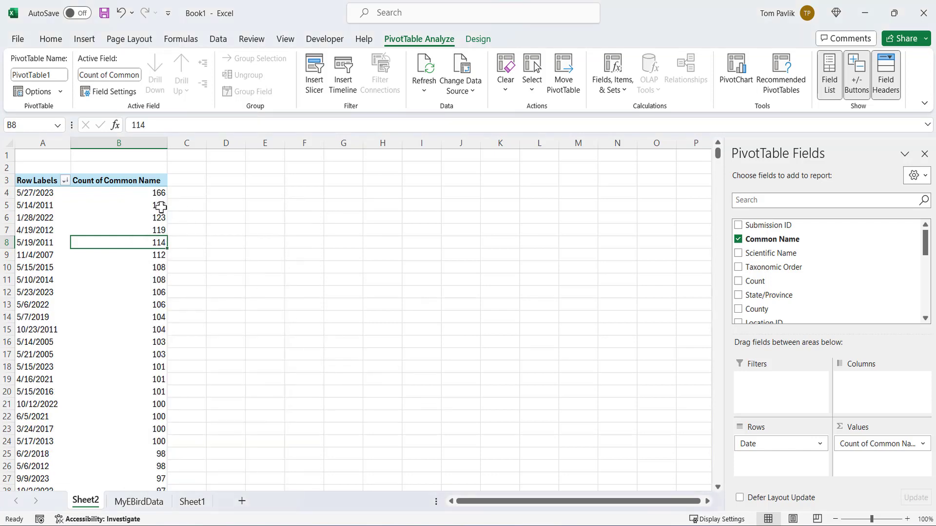
left_click(139, 193)
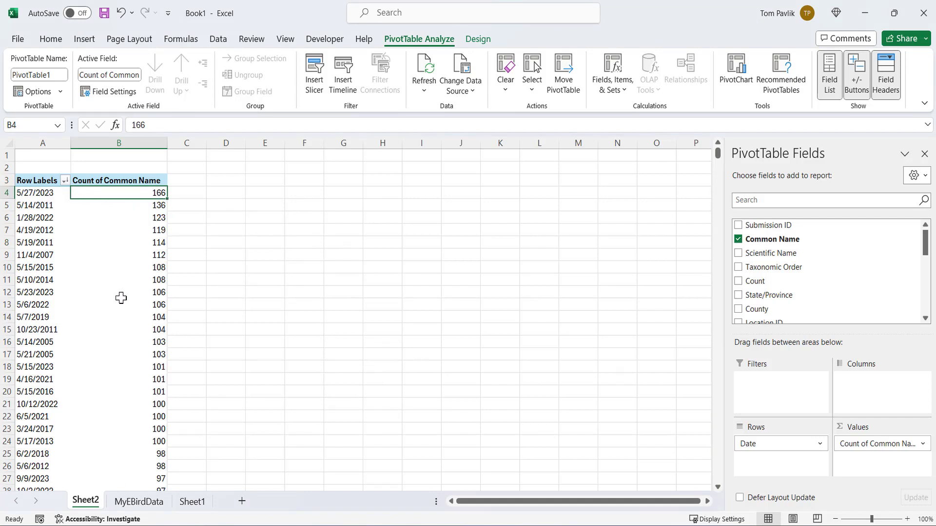
mouse_move(127, 256)
mouse_move(132, 333)
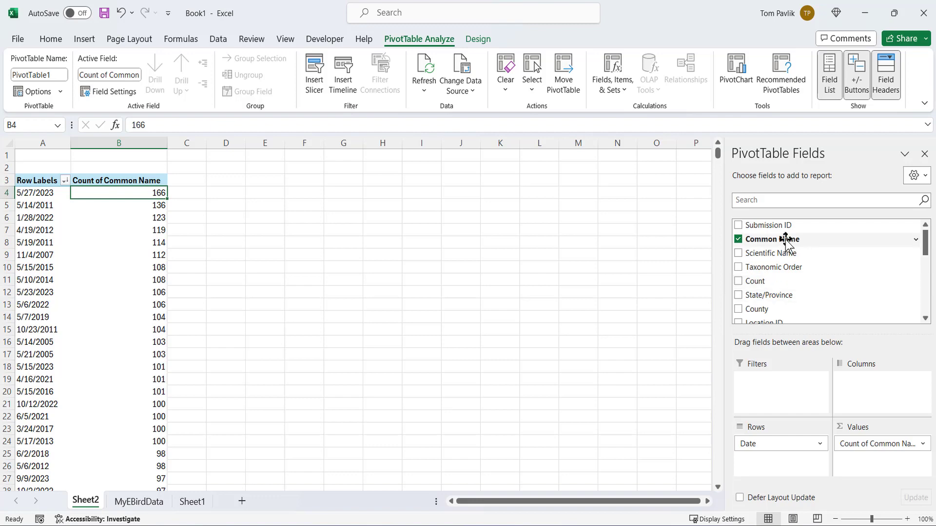
- Add Common Name as a row field beneath Date and review the species listed for 5/27/2023
left_click_drag(786, 241, 780, 461)
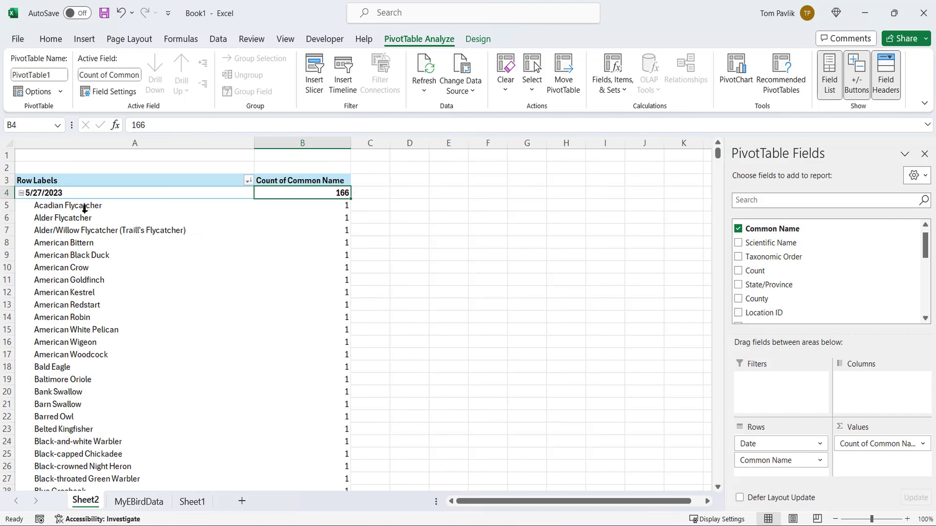
scroll(85, 349, "down", 6)
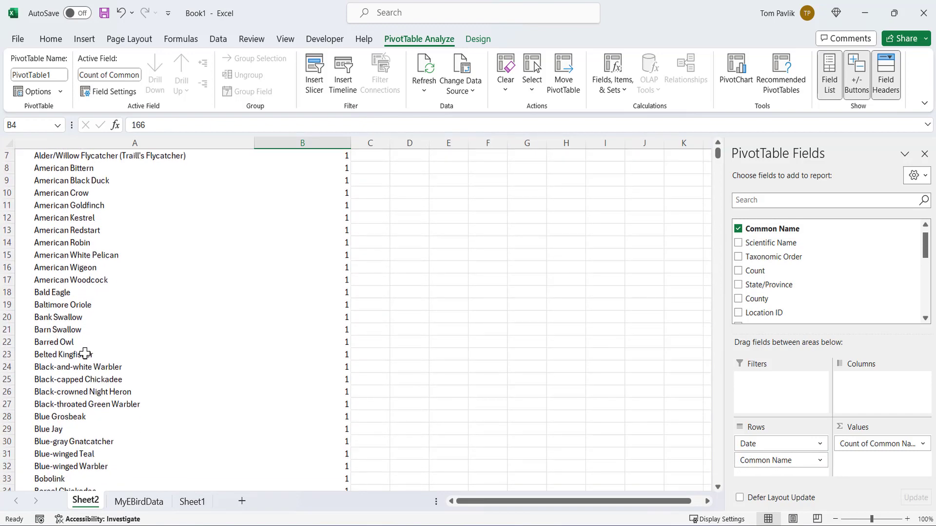
scroll(86, 355, "down", 1)
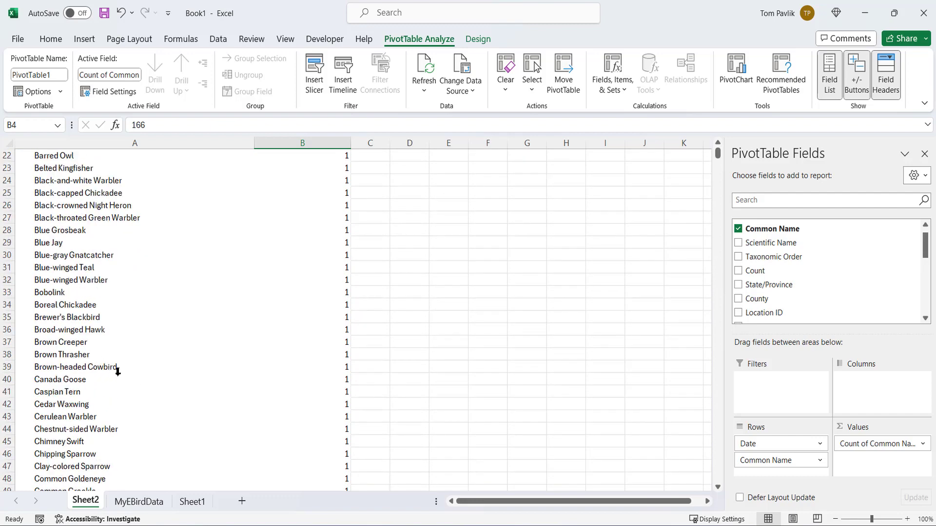
scroll(122, 370, "down", 1)
scroll(150, 371, "down", 1)
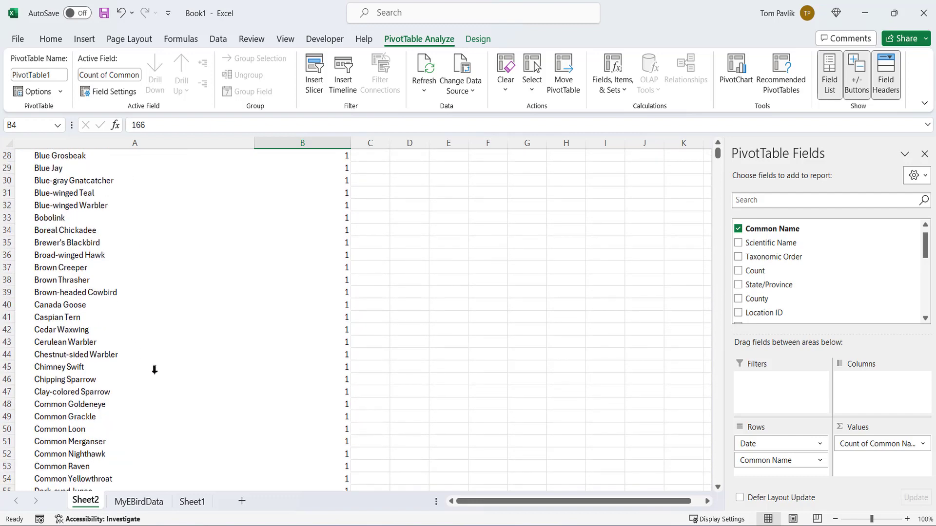
scroll(155, 373, "up", 4)
scroll(156, 372, "up", 5)
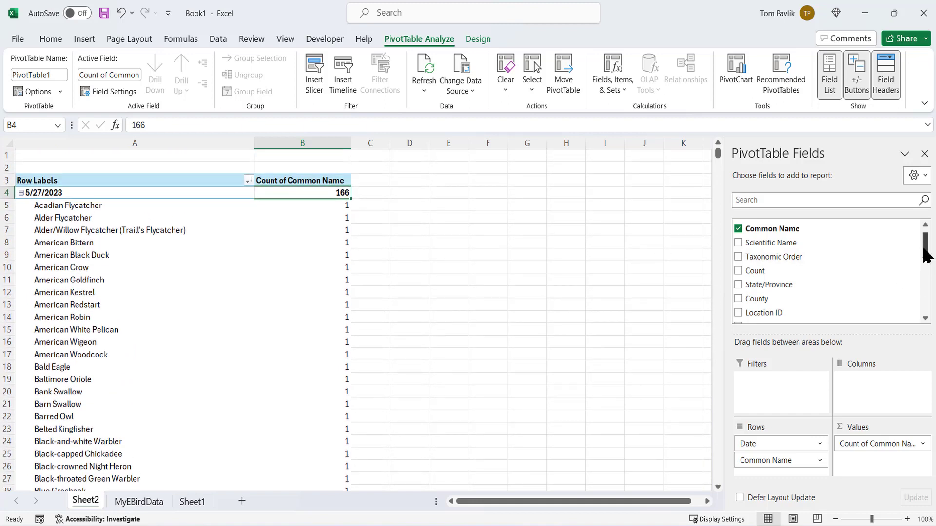
- Add Location as a PivotTable row field beneath Common Name
left_click_drag(925, 253, 925, 269)
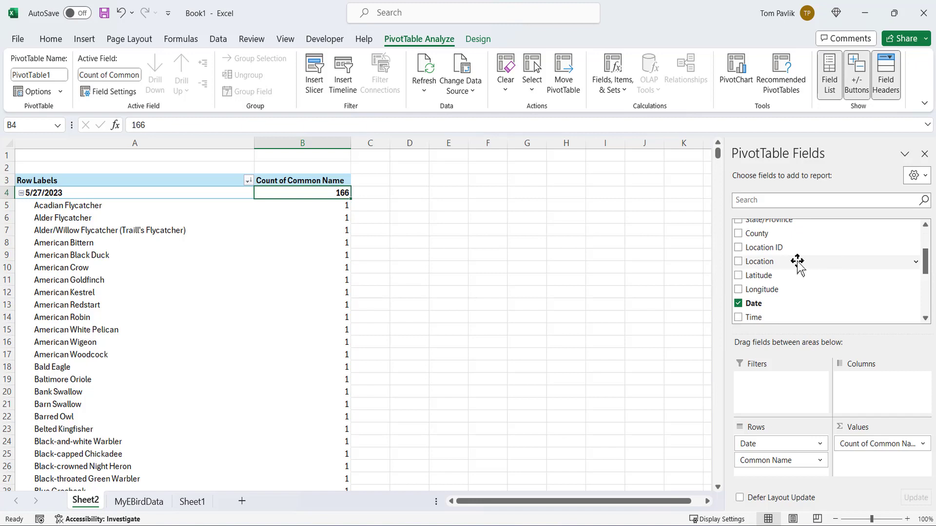
left_click_drag(768, 263, 773, 469)
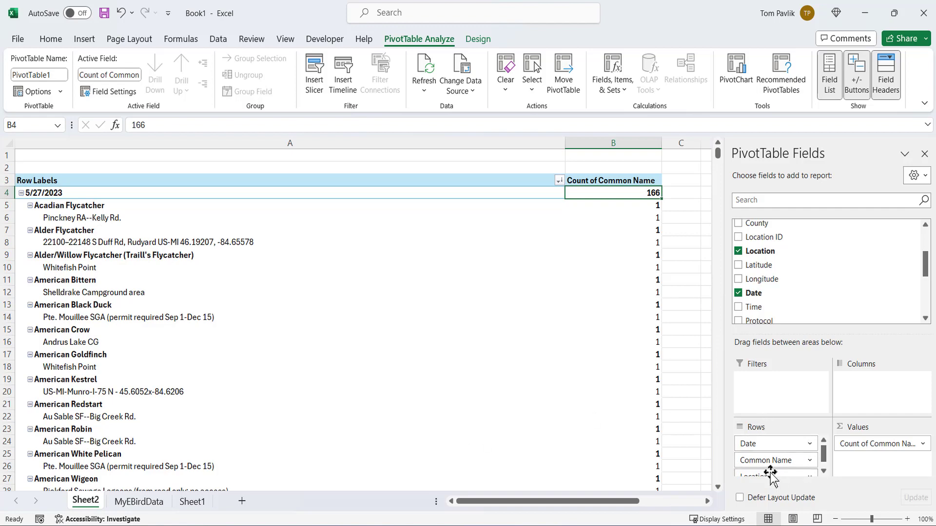
- Remove Location and Common Name from the PivotTable rows, keeping only Date
left_click_drag(771, 474, 797, 288)
left_click_drag(783, 461, 803, 269)
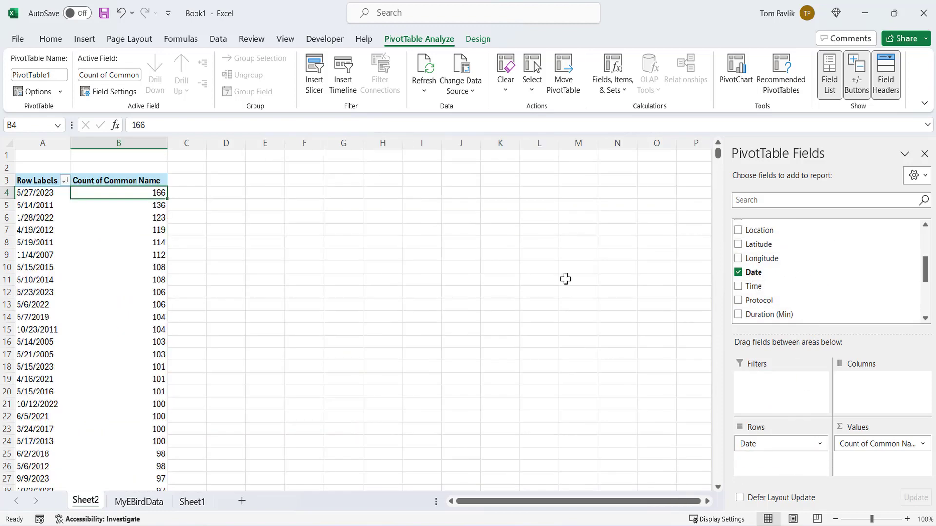